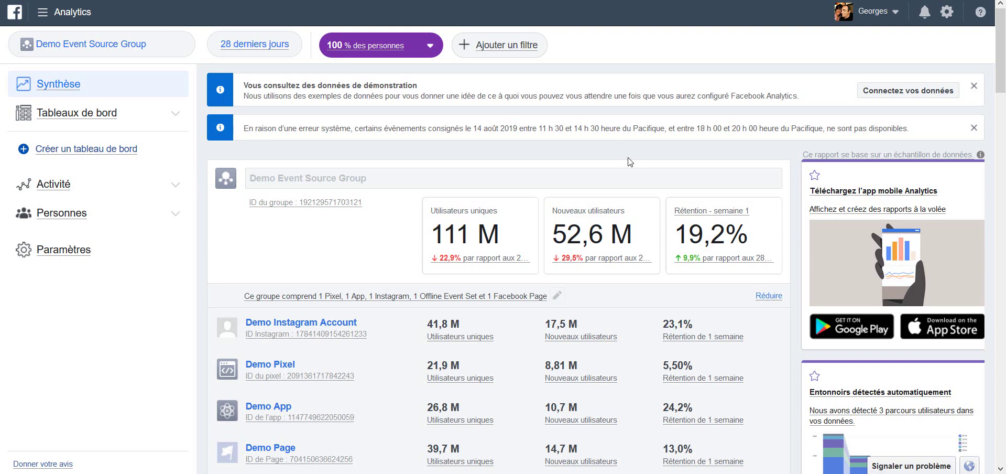
Examine the Synthèse overview of Demo Event Source Group, from its connected data sources to the growth indicator charts
scroll(630, 161, "down", 2)
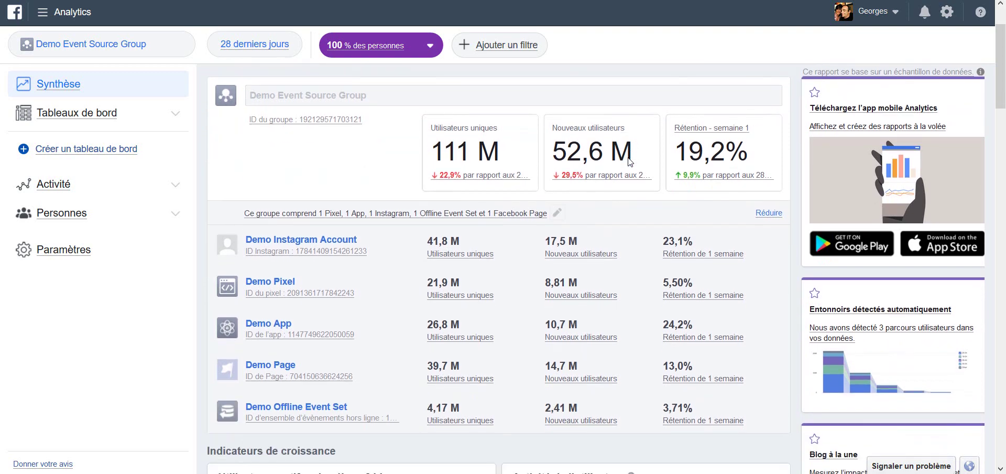
scroll(629, 161, "down", 1)
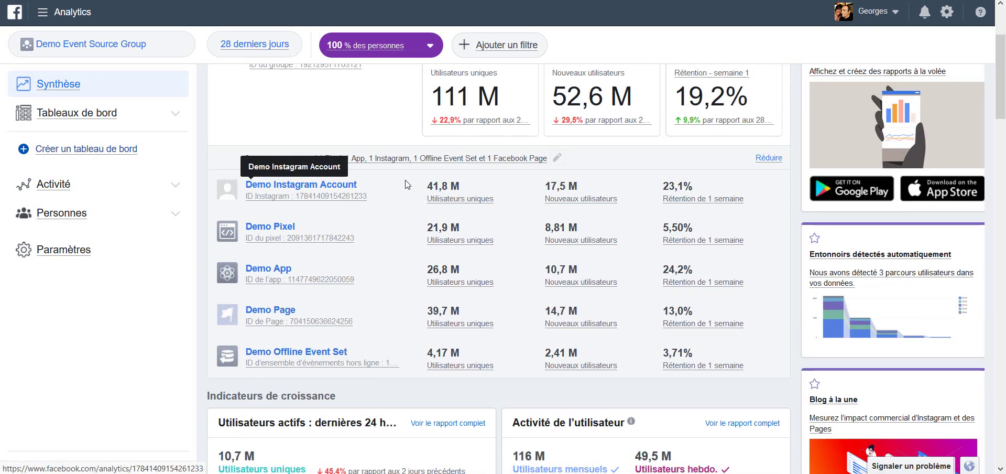
mouse_move(431, 180)
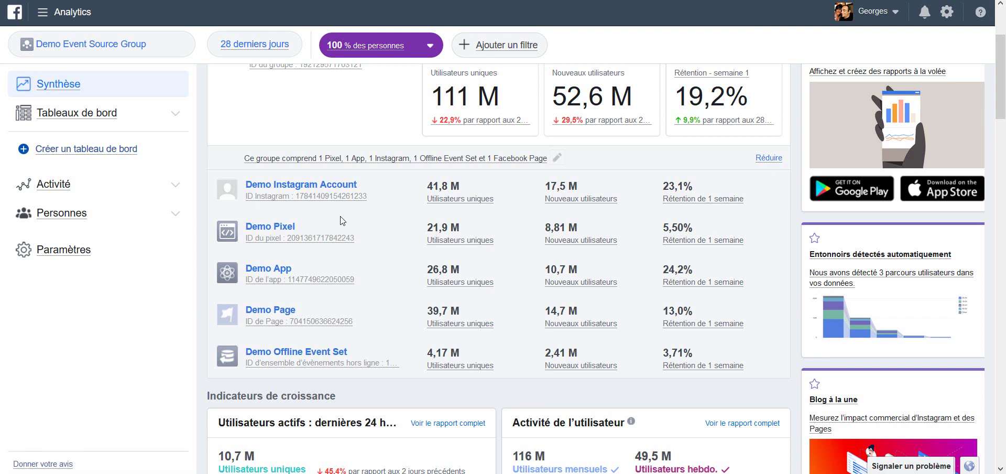
mouse_move(431, 229)
mouse_move(445, 274)
scroll(512, 348, "down", 7)
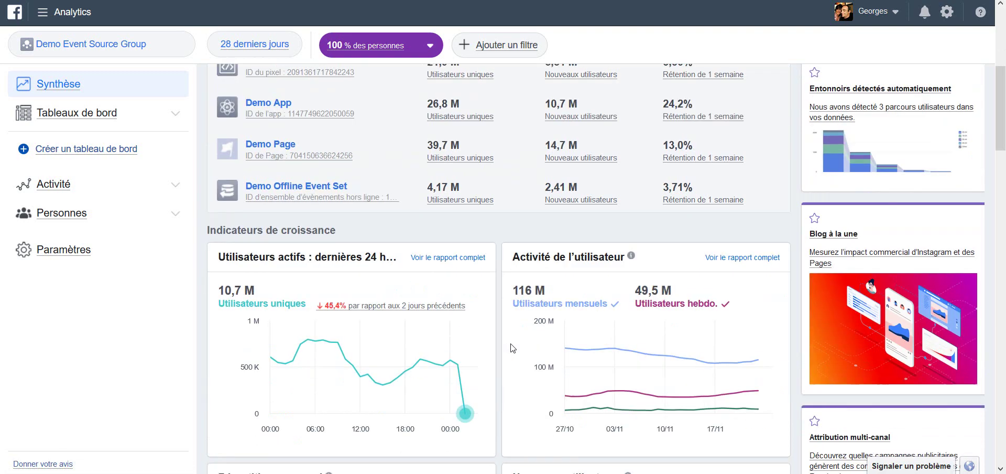
scroll(512, 348, "up", 4)
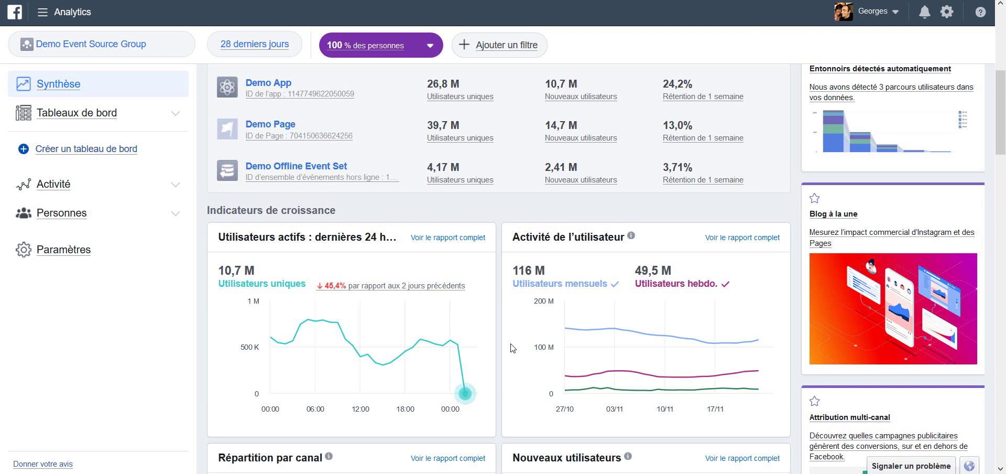
scroll(513, 347, "down", 1)
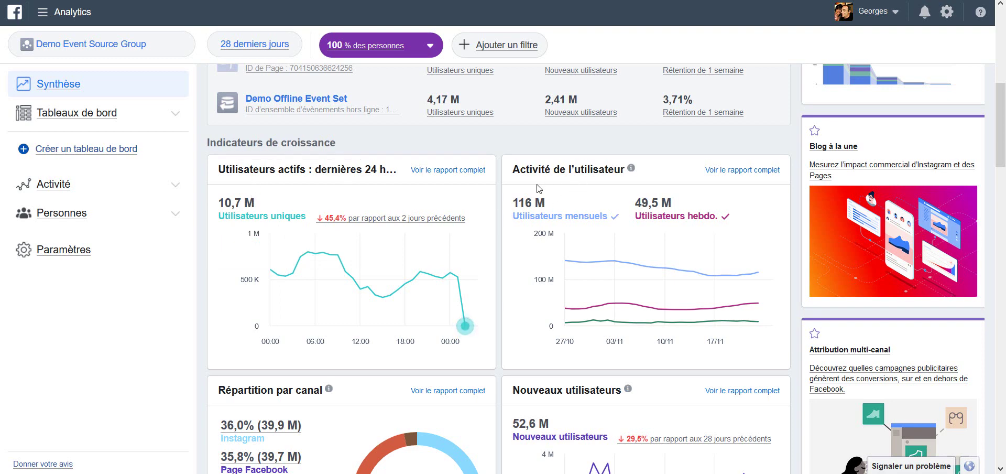
Open the full report for Activité de l'utilisateur and review its active user and value charts
left_click(732, 173)
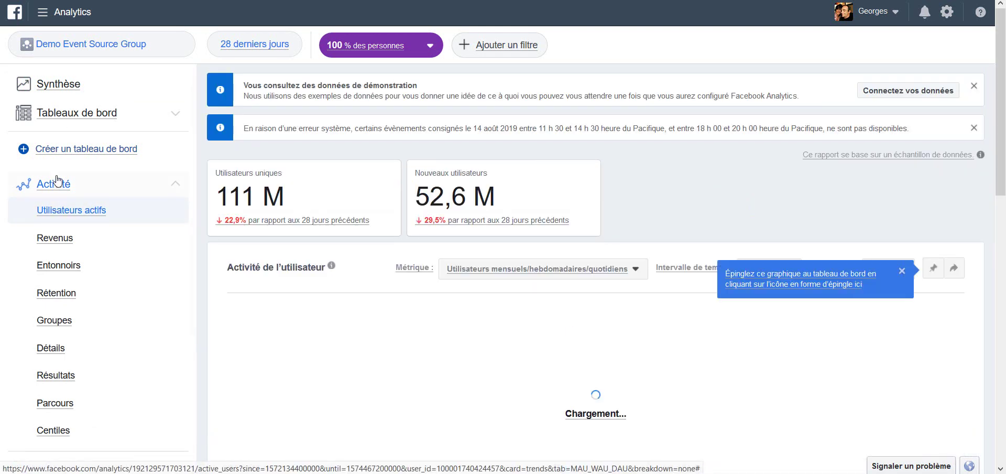
scroll(435, 245, "down", 2)
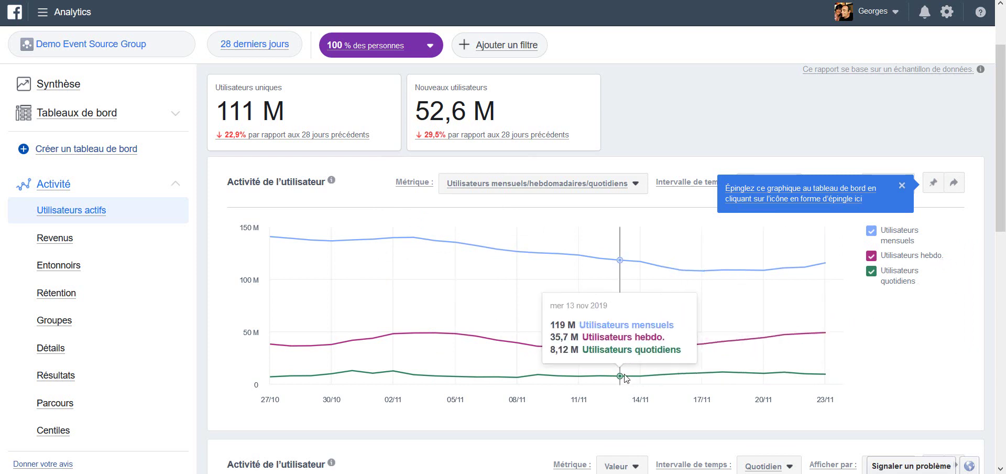
scroll(625, 376, "down", 3)
scroll(624, 376, "down", 4)
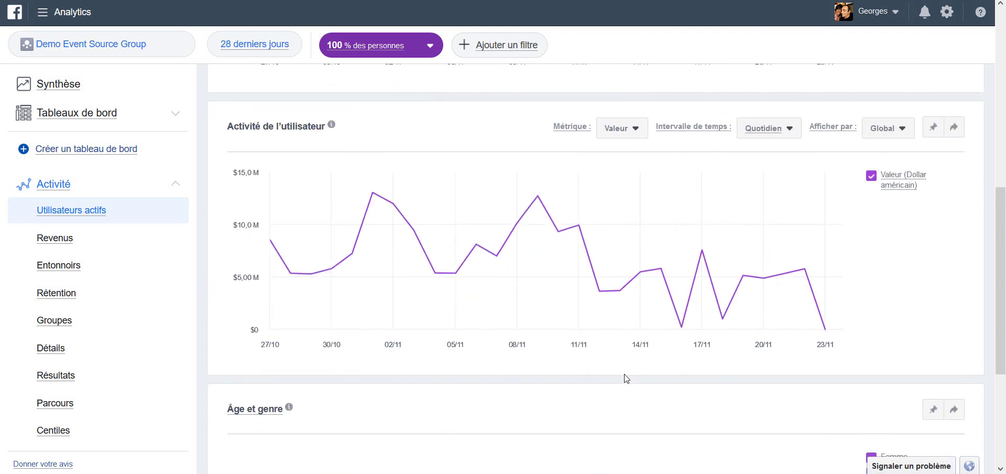
scroll(624, 376, "down", 3)
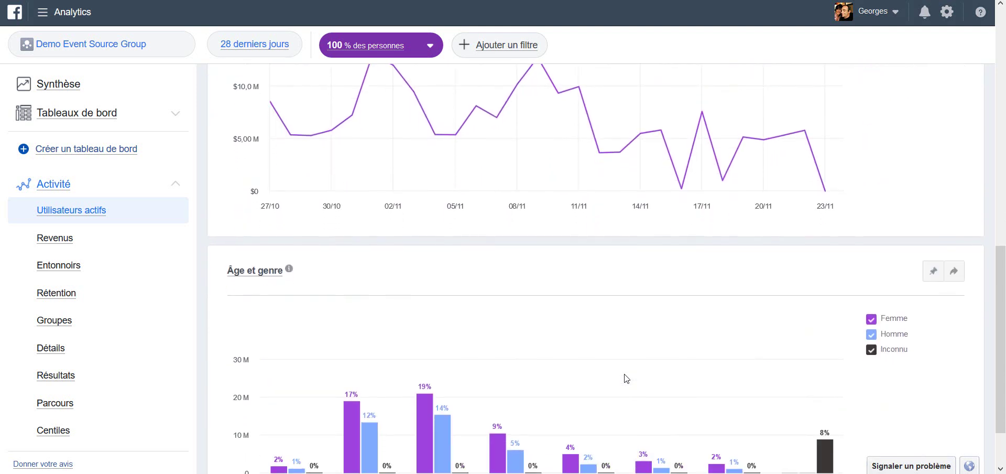
Examine the Âge et genre chart of the active users report and read its explanatory note
scroll(626, 378, "down", 1)
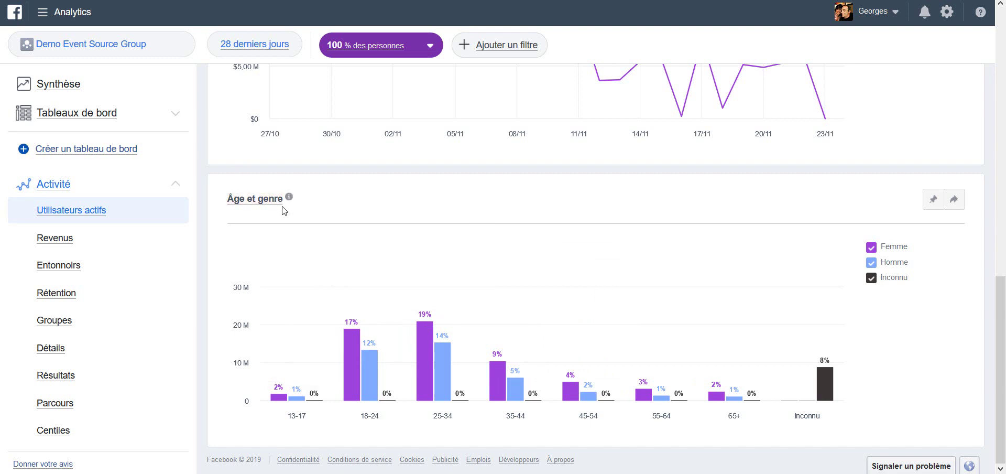
mouse_move(289, 198)
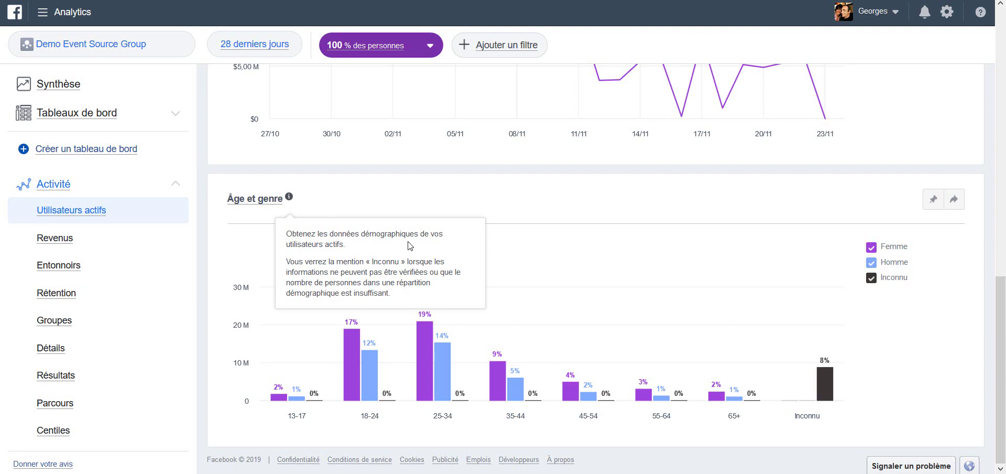
scroll(411, 246, "up", 2)
scroll(411, 246, "down", 2)
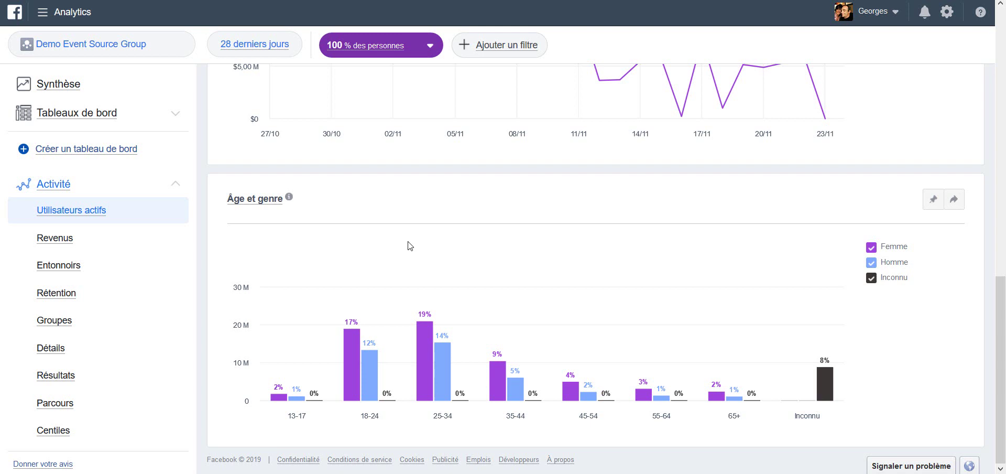
Open the Revenus activity report and review its revenue and purchase figures
left_click(72, 242)
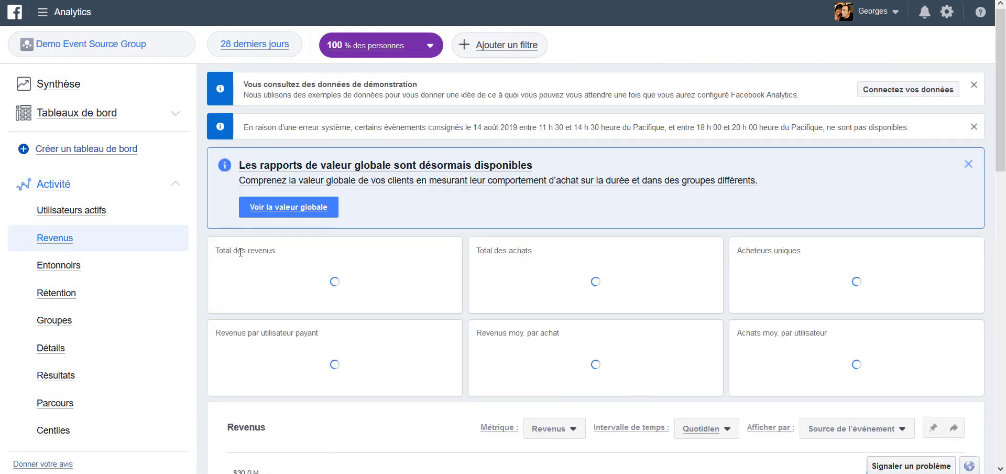
scroll(241, 256, "down", 2)
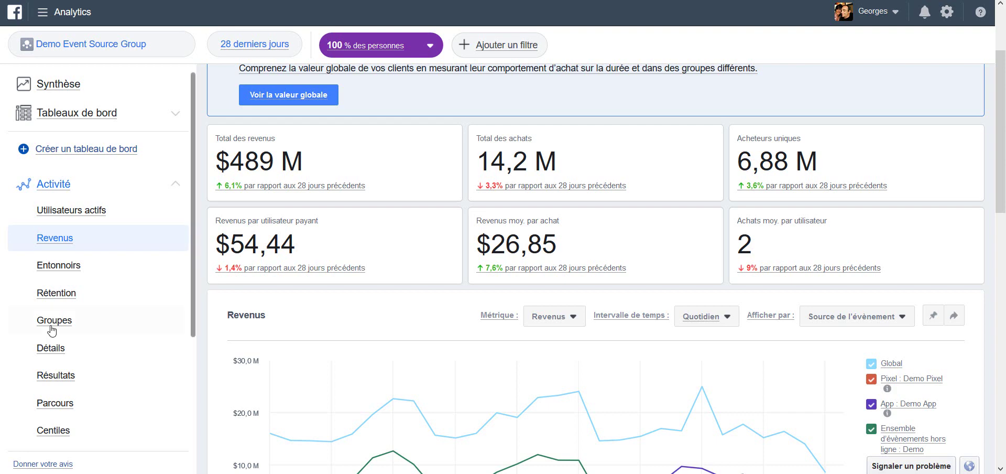
Open the Entonnoirs report and look through the list of saved funnels
left_click(42, 268)
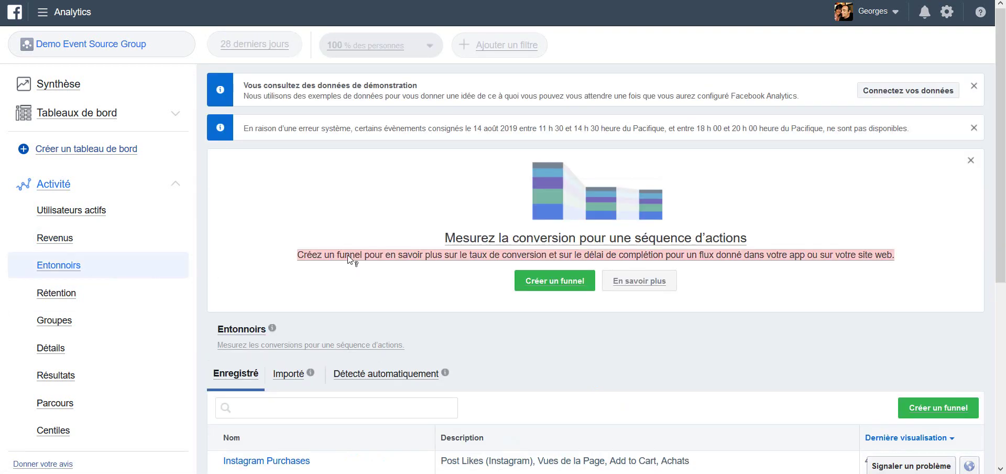
scroll(410, 261, "down", 4)
scroll(349, 259, "up", 3)
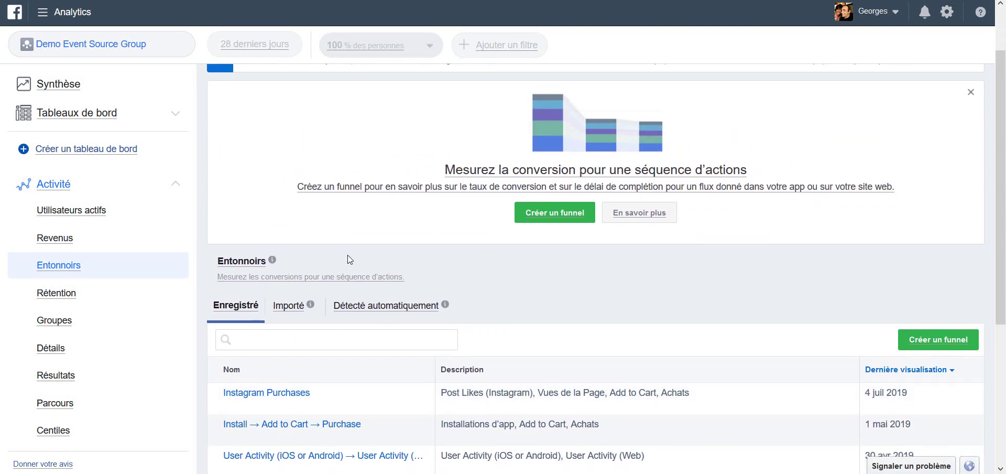
scroll(349, 259, "down", 2)
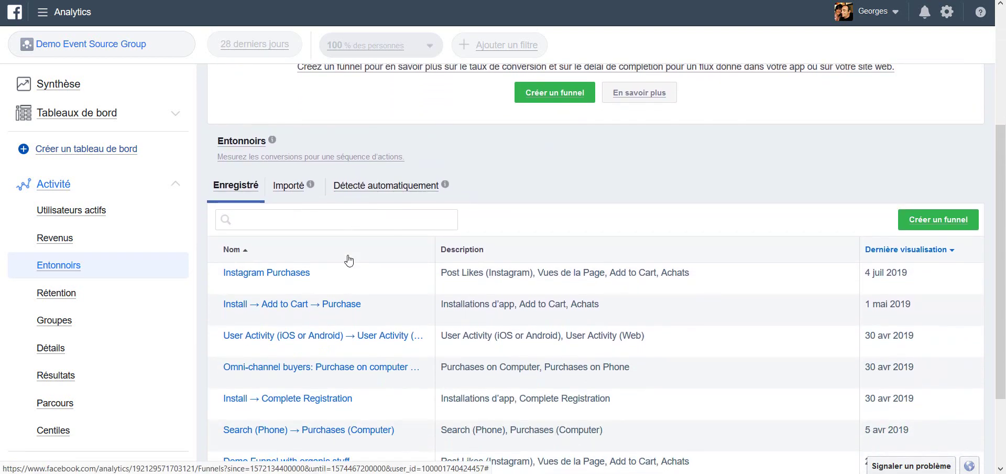
Open the saved funnel Install → Add to Cart → Purchase and inspect each stage and its conversion table
left_click(288, 304)
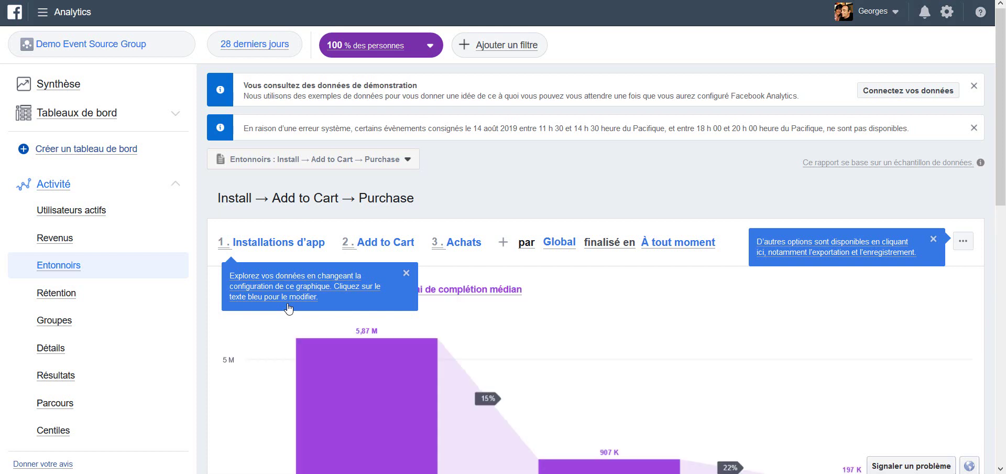
scroll(288, 308, "down", 2)
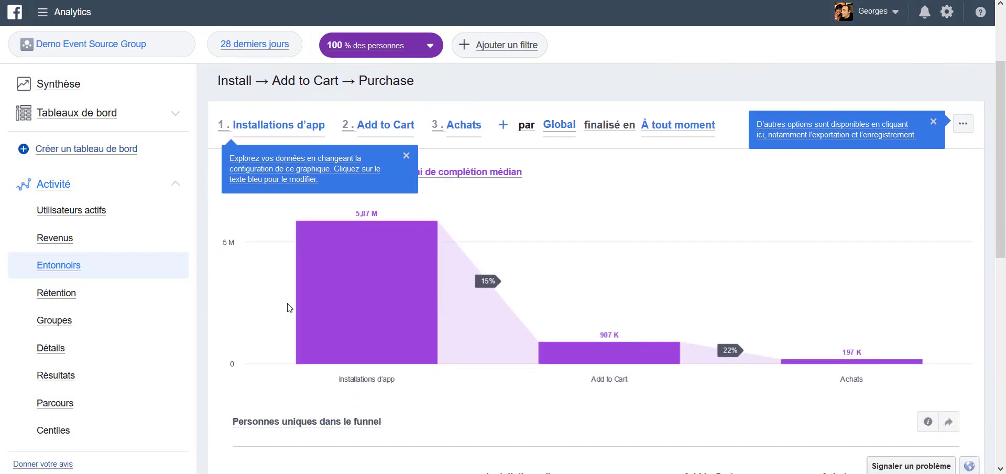
mouse_move(369, 307)
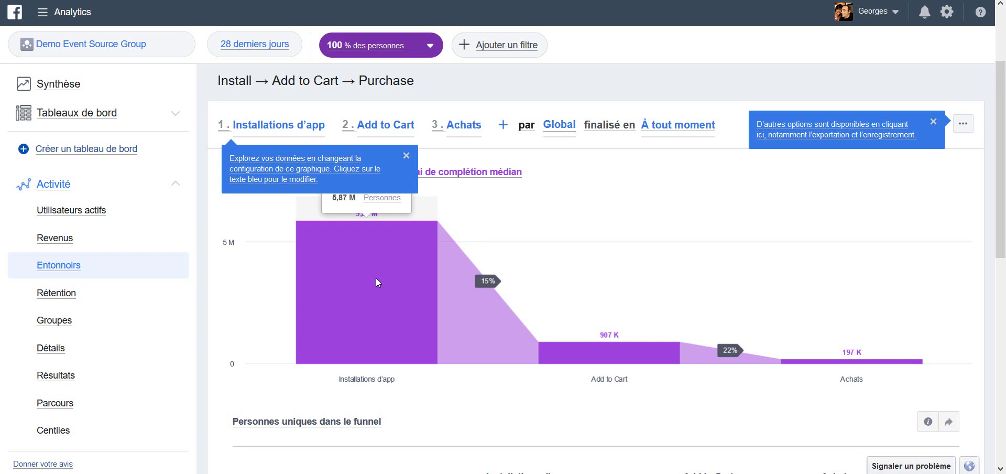
mouse_move(620, 352)
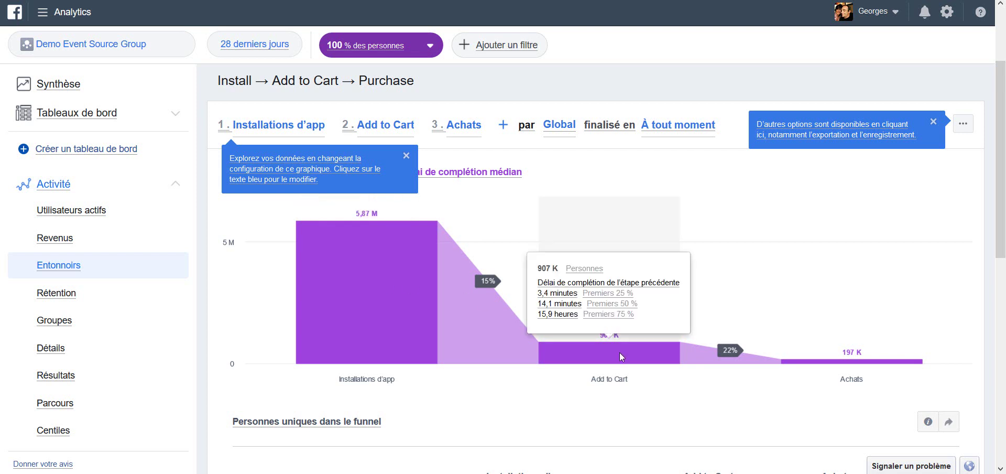
mouse_move(804, 341)
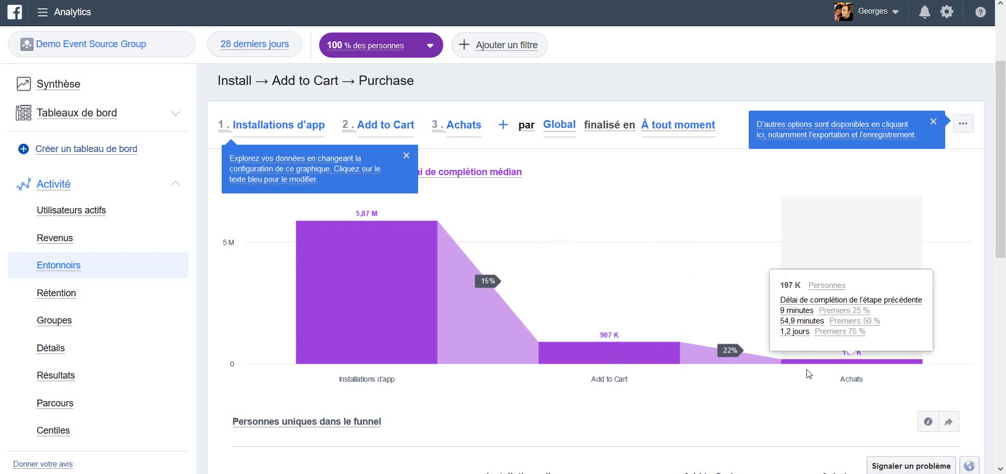
scroll(731, 350, "down", 4)
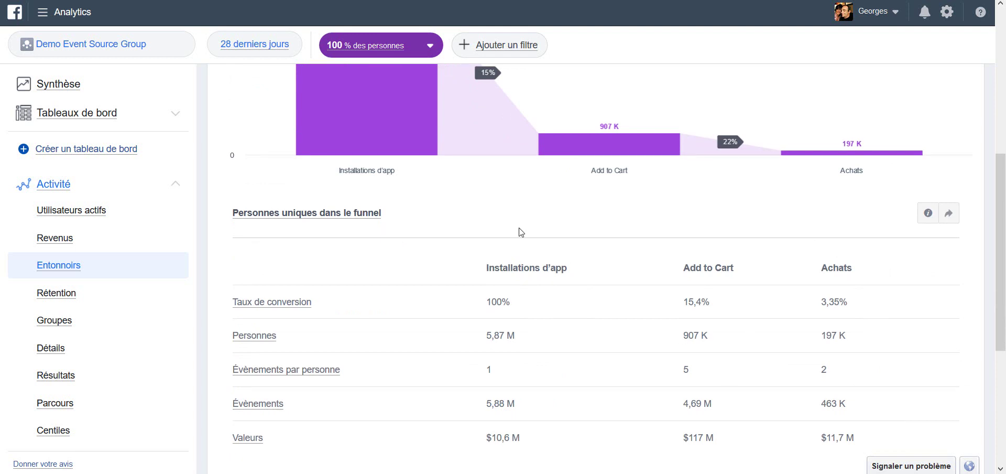
Open the Rétention report and review the user retention curve and the weekly retention table
left_click(62, 300)
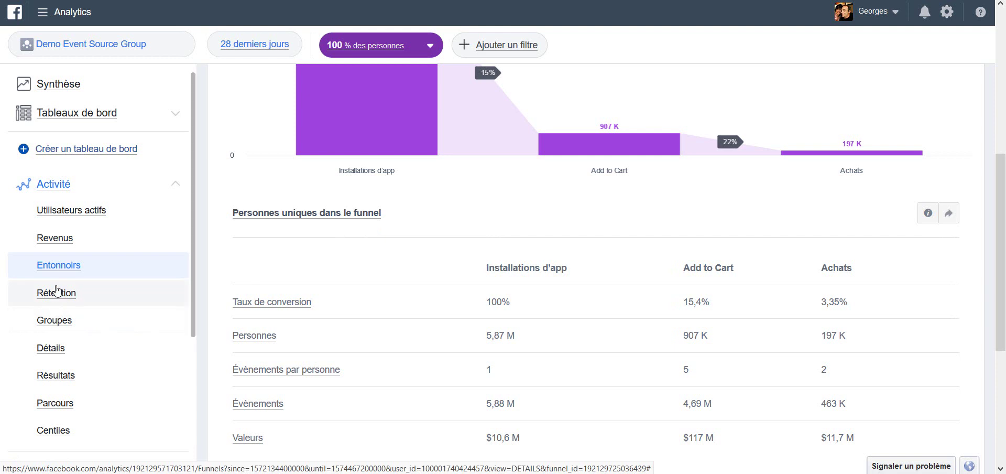
scroll(142, 269, "down", 3)
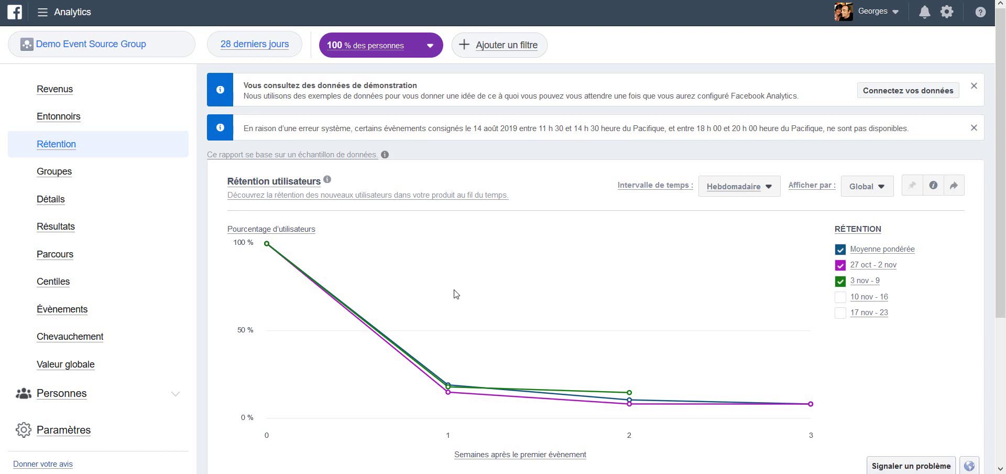
scroll(455, 293, "down", 4)
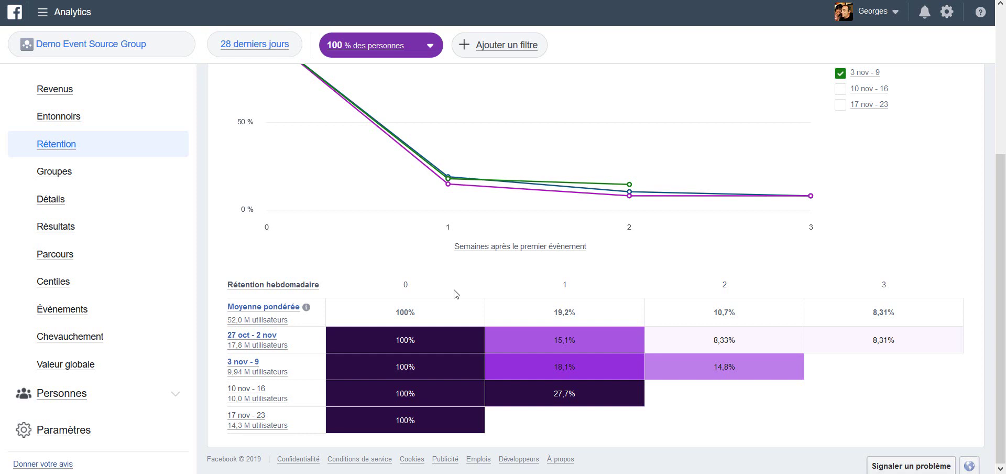
Open the Groupes report and look through the list of saved user groups
left_click(66, 176)
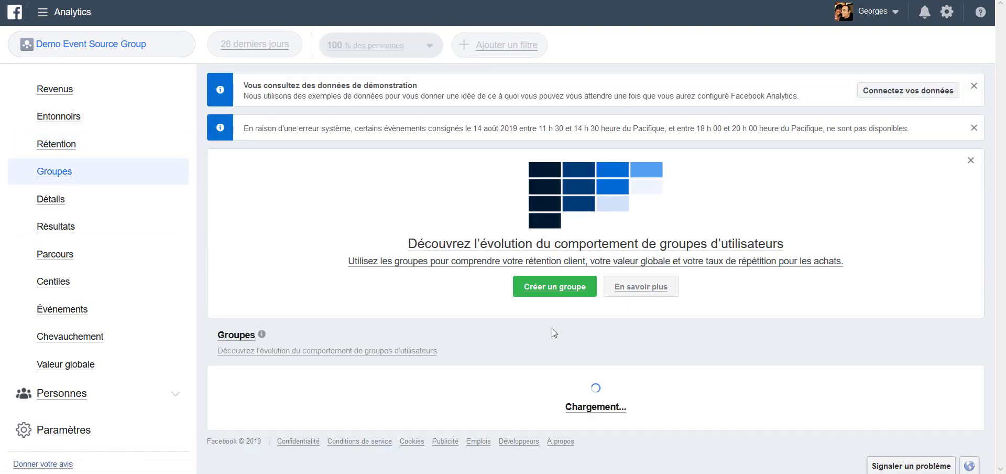
scroll(552, 328, "down", 4)
scroll(554, 332, "down", 2)
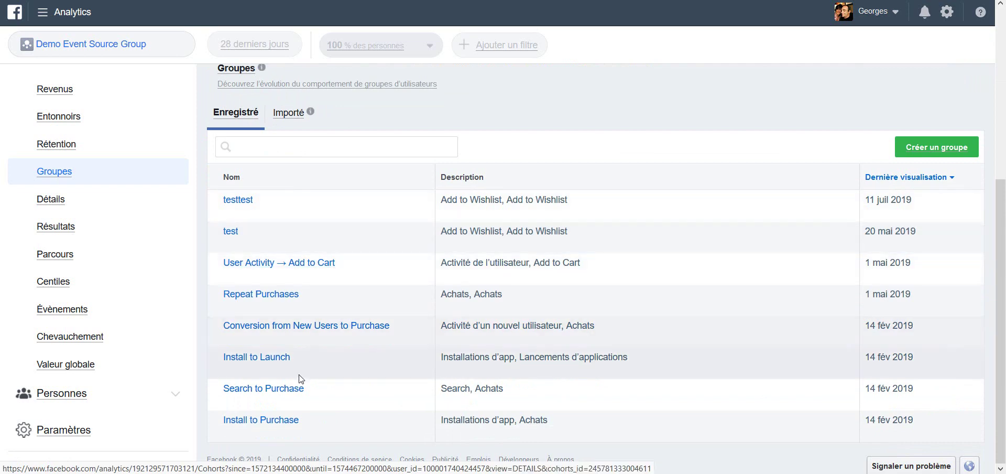
Open the Résultats report and browse the Instagram Story Outcomes table of stories and their conversion values
left_click(57, 226)
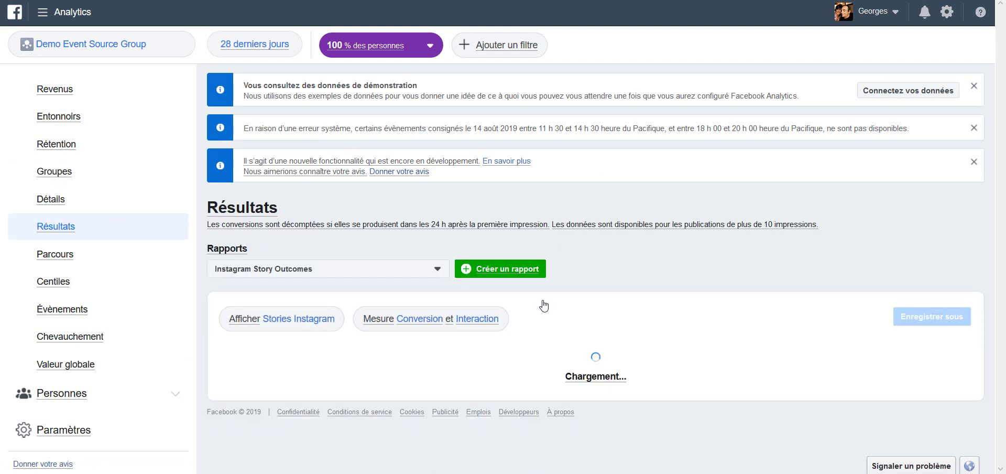
scroll(544, 305, "down", 3)
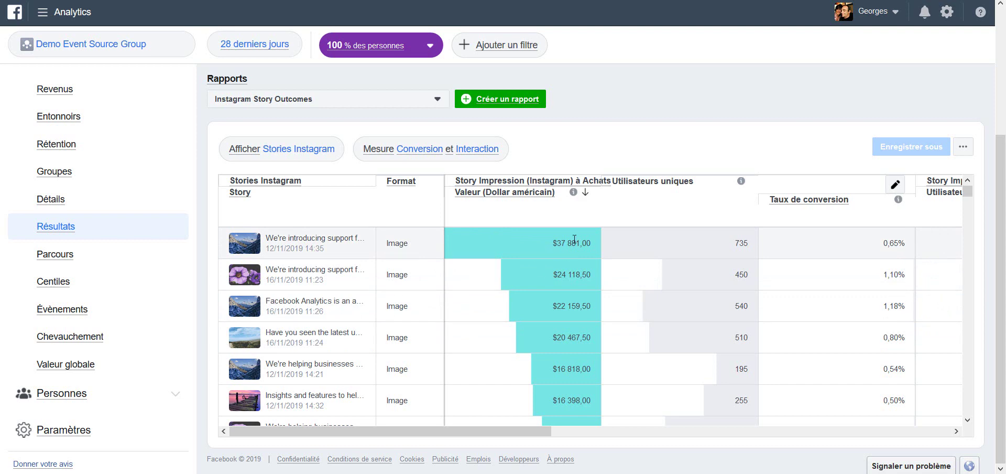
scroll(574, 239, "down", 5)
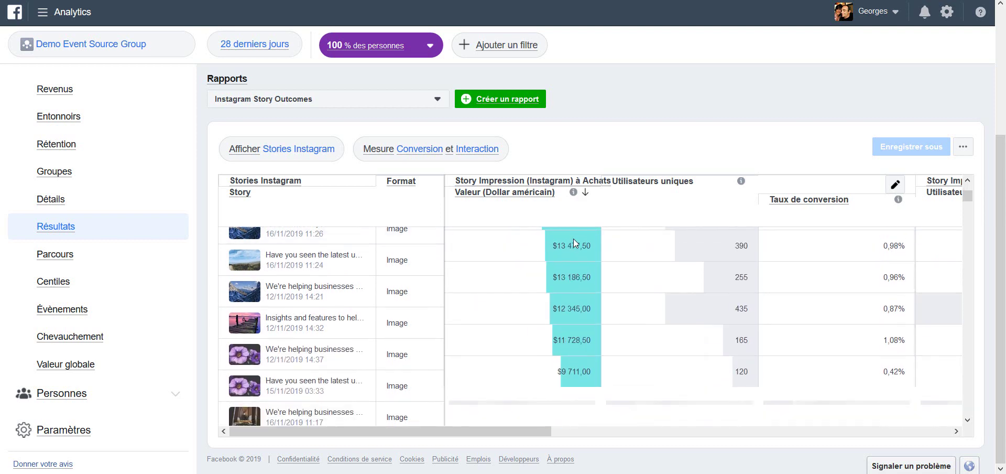
scroll(573, 238, "down", 10)
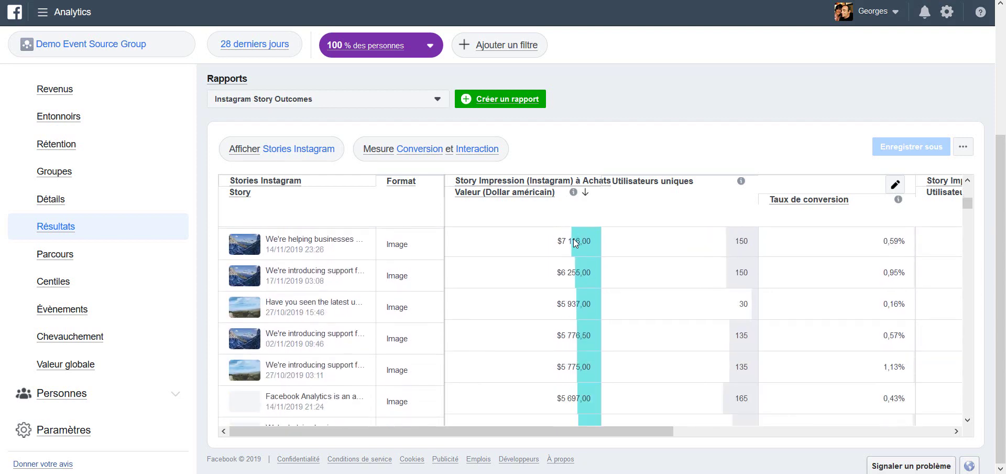
scroll(574, 241, "down", 3)
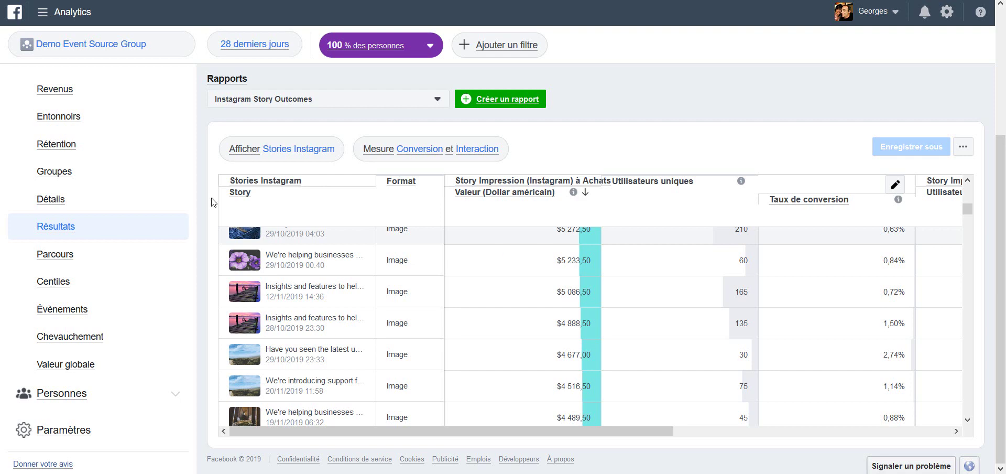
Open the Données démographiques report under Personnes and review the age and gender chart and the country, city and language breakdowns
left_click(63, 394)
scroll(97, 280, "down", 2)
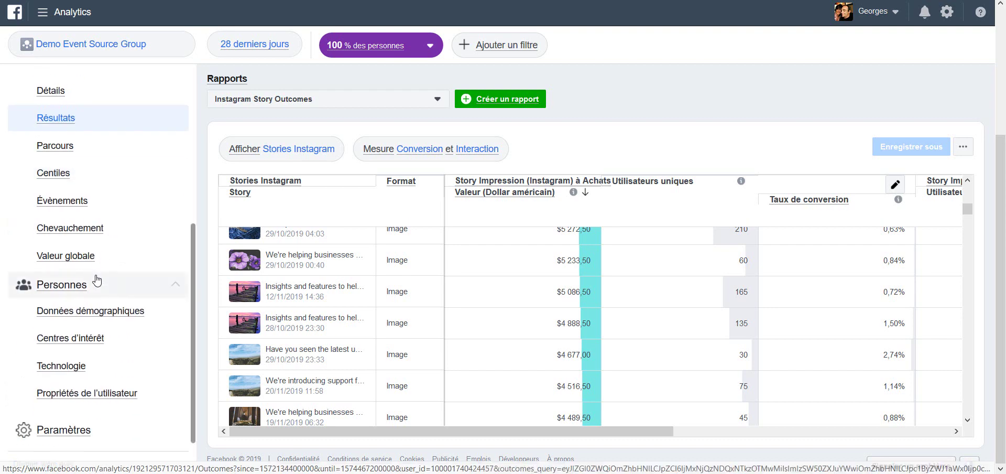
left_click(84, 319)
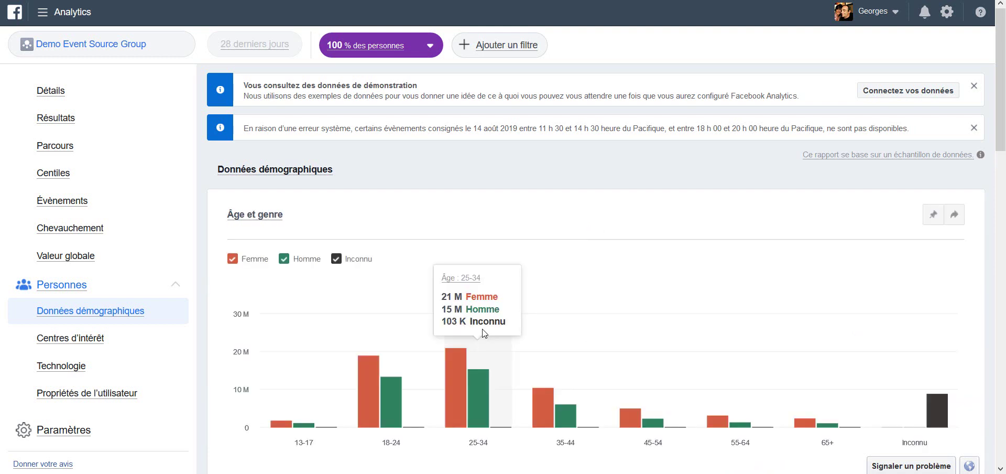
scroll(483, 333, "down", 6)
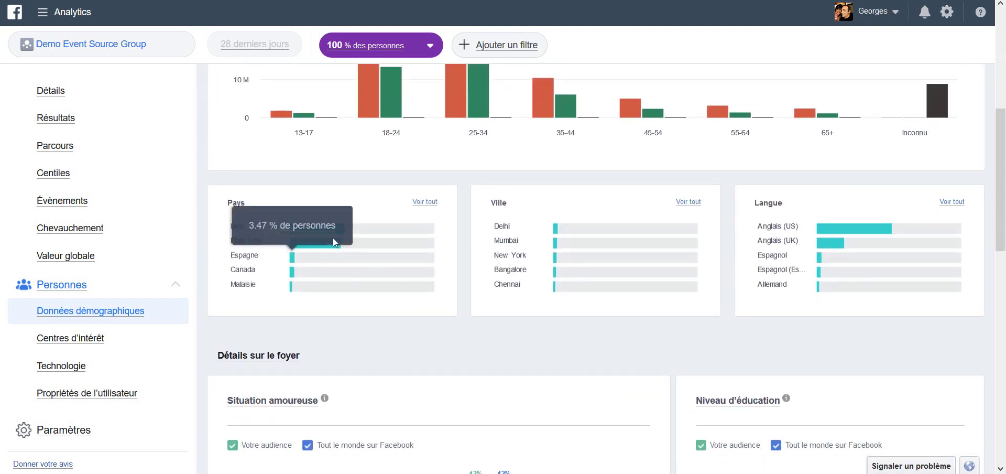
mouse_move(317, 232)
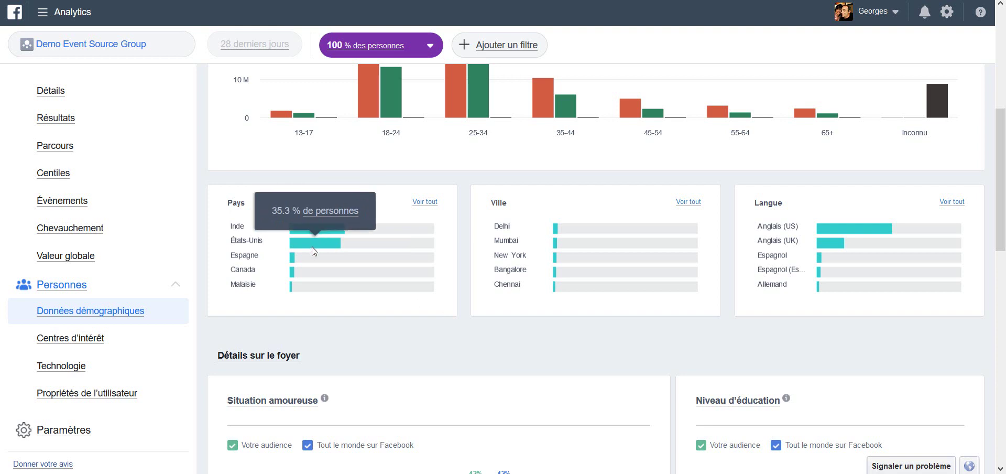
mouse_move(292, 259)
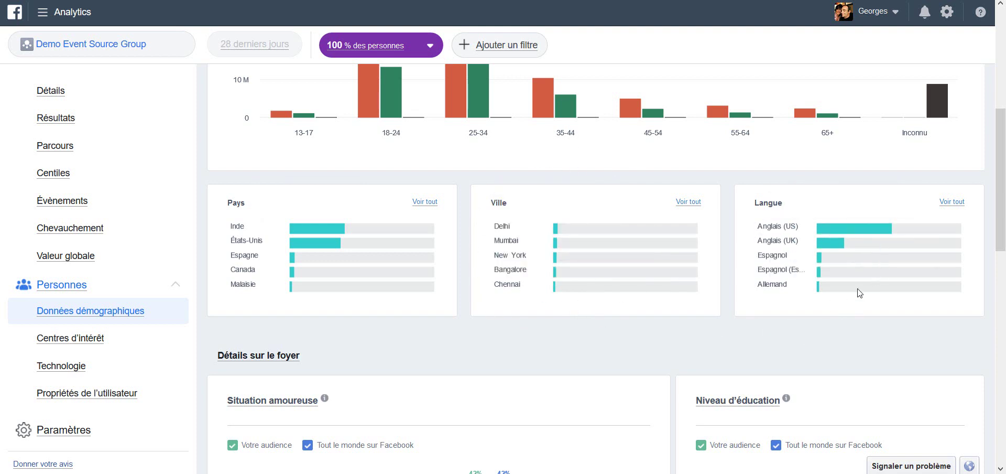
View the Centres d'intérêt page categories, and review the Technologie report's channel, OS version, device and app version charts
left_click(92, 338)
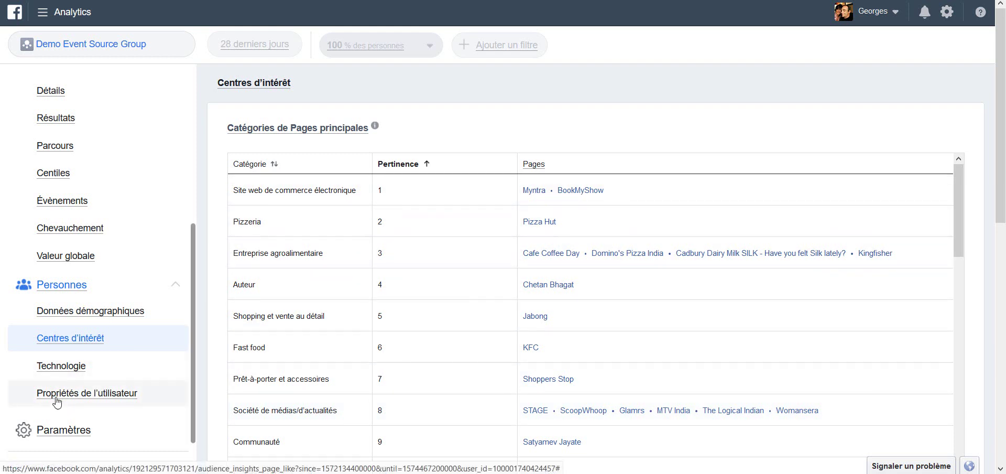
left_click(58, 377)
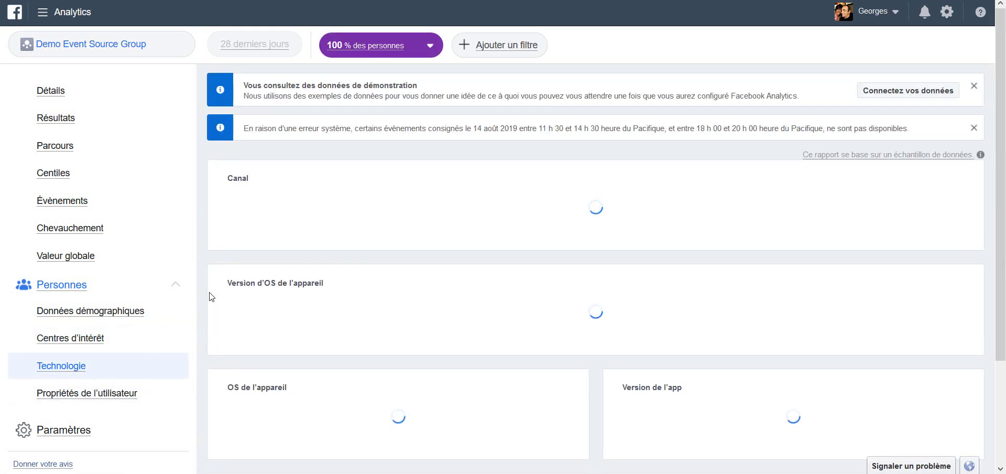
scroll(588, 341, "down", 3)
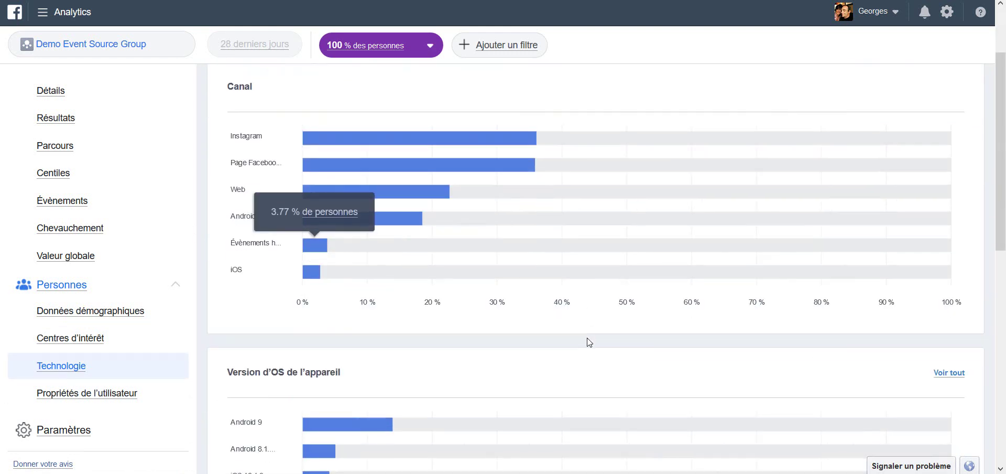
scroll(589, 341, "up", 2)
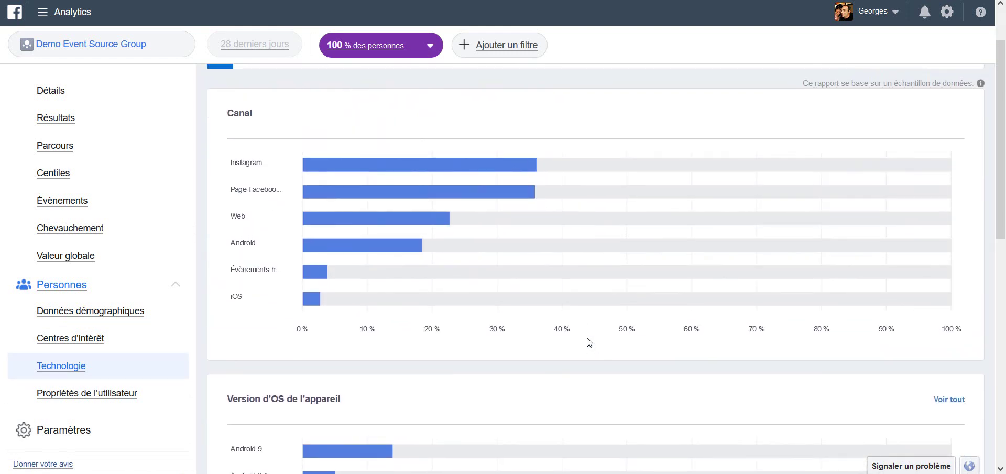
scroll(588, 341, "down", 2)
scroll(589, 341, "down", 4)
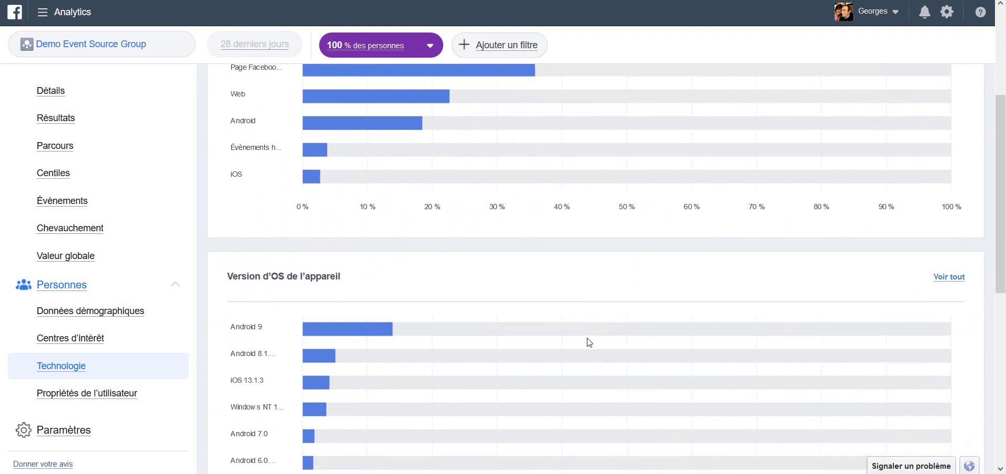
scroll(588, 341, "down", 4)
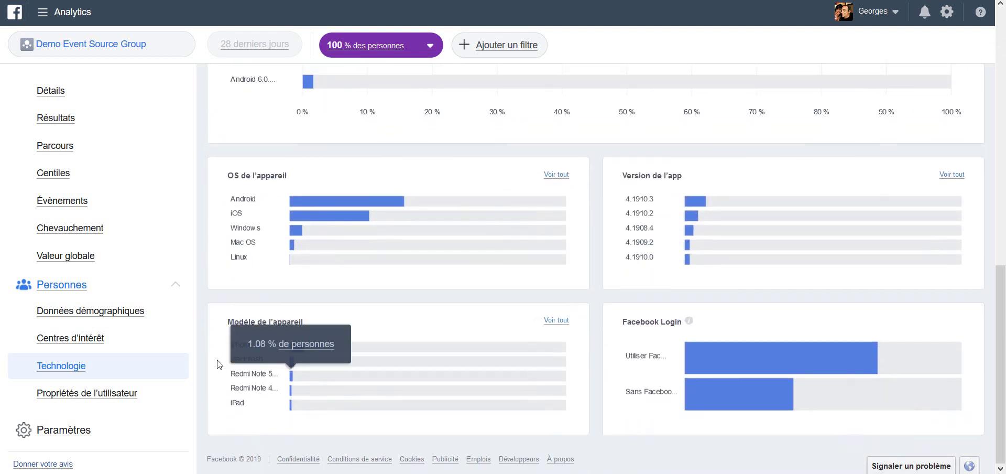
Check the Propriétés de l'utilisateur report and return to the Synthèse overview
left_click(160, 397)
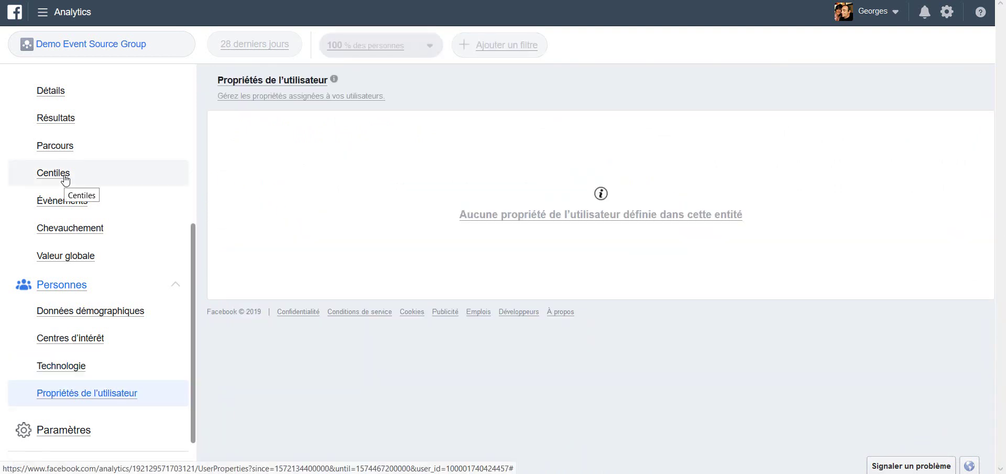
scroll(65, 180, "up", 5)
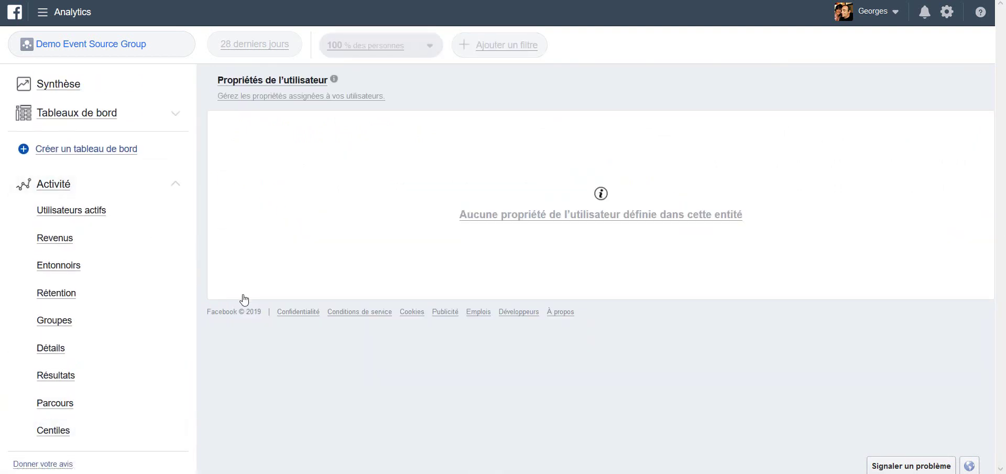
left_click(60, 88)
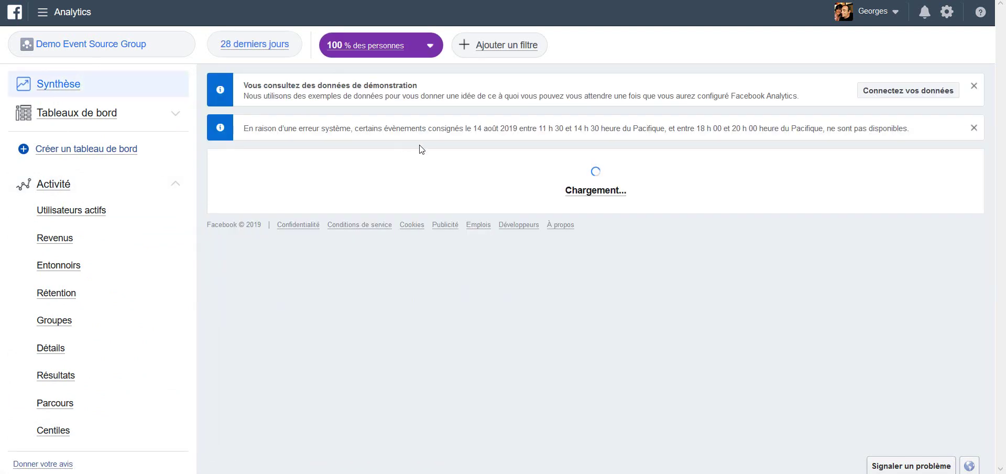